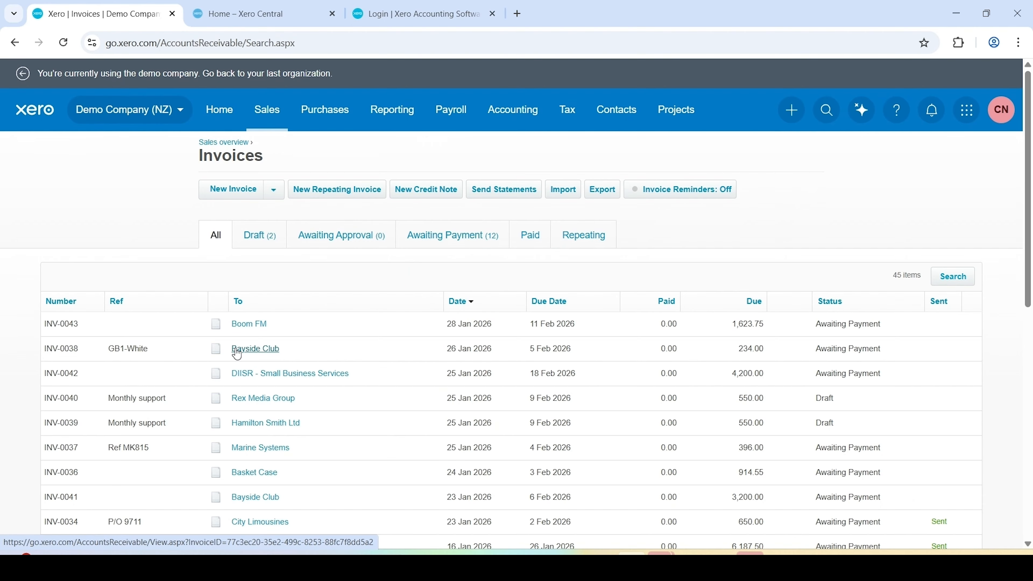
Step: Create a credit note from Boom FM's invoice INV-0043, apply it to that invoice, and approve it
{"action": "left_click", "coordinate": [250, 324]}
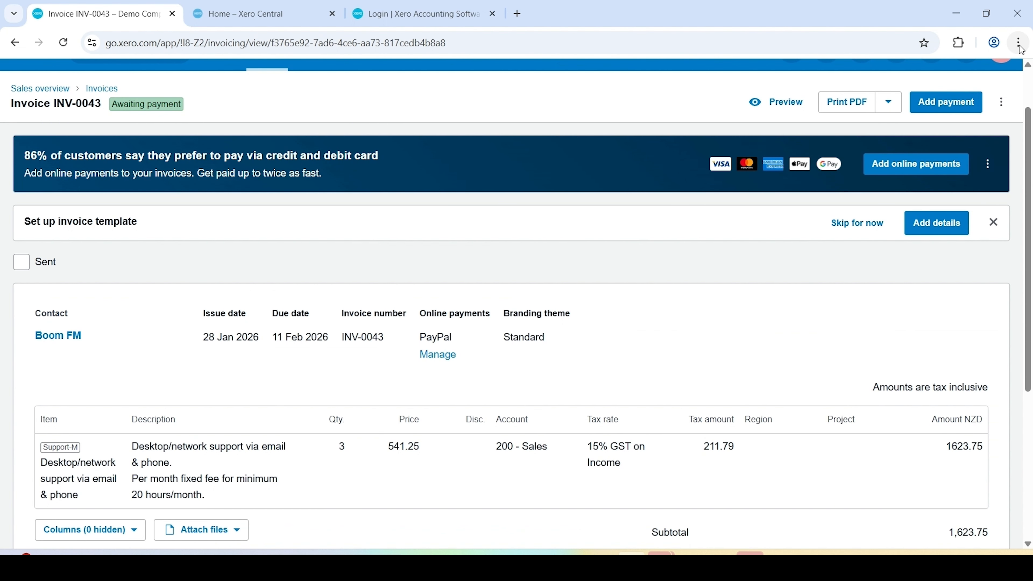
{"action": "key", "text": "ctrl+minus"}
{"action": "key", "text": "ctrl+minus"}
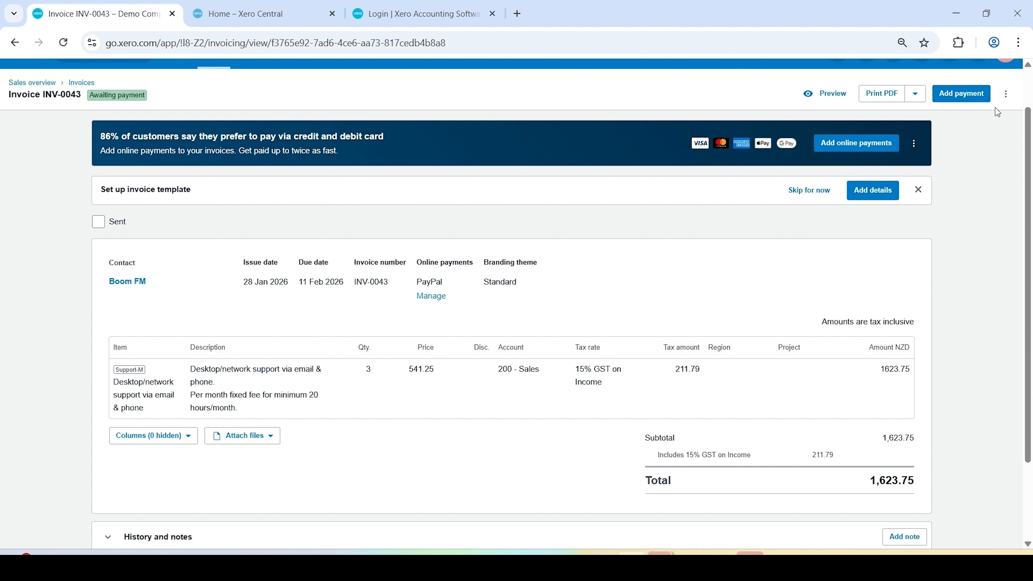
{"action": "left_click", "coordinate": [1006, 95]}
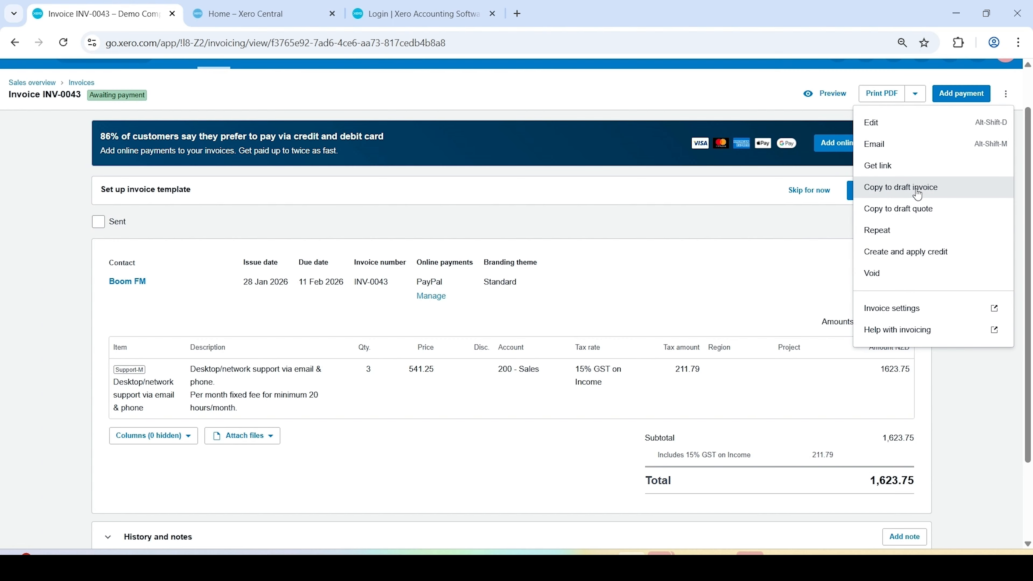
{"action": "left_click", "coordinate": [903, 261]}
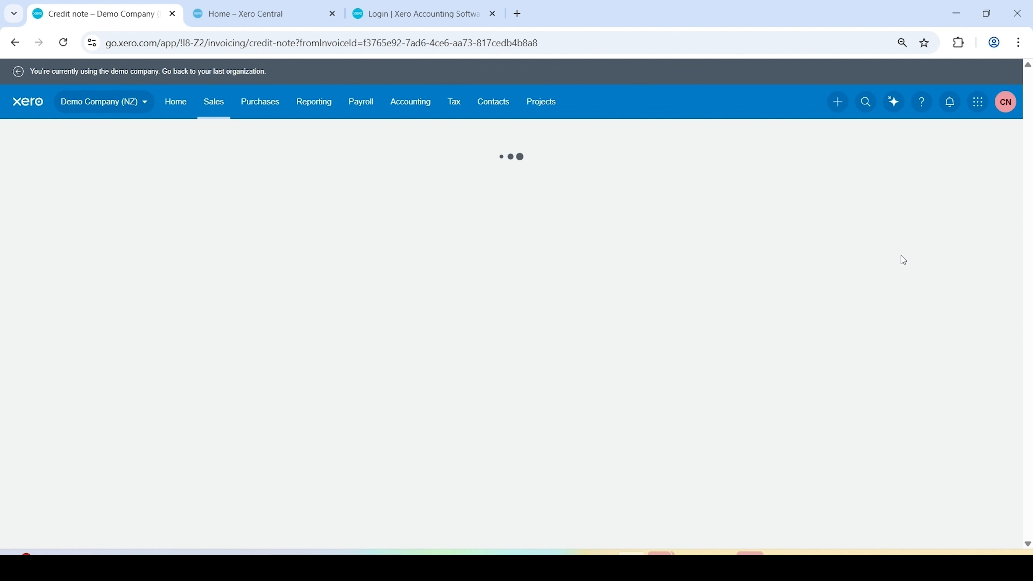
{"action": "scroll", "coordinate": [849, 506], "scroll_direction": "down", "scroll_amount": 1}
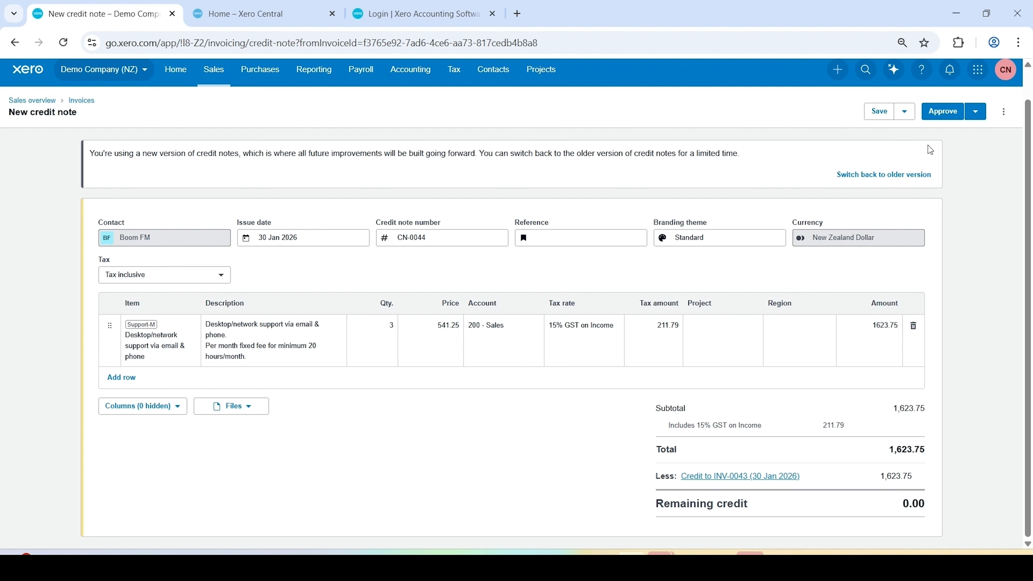
{"action": "left_click", "coordinate": [953, 118]}
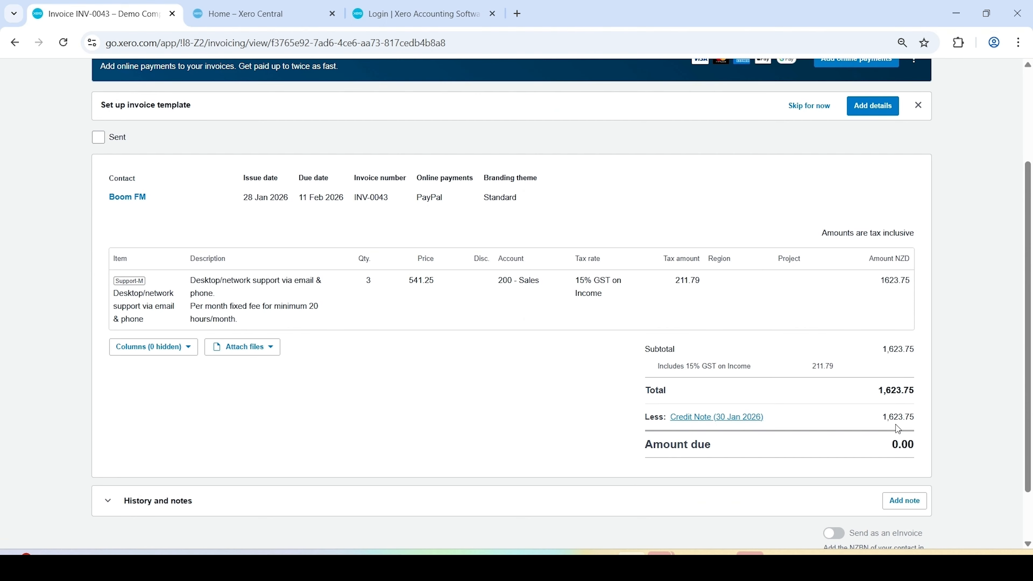
Step: Open the credit note applied to invoice INV-0043 and start emailing it
{"action": "left_click", "coordinate": [718, 417]}
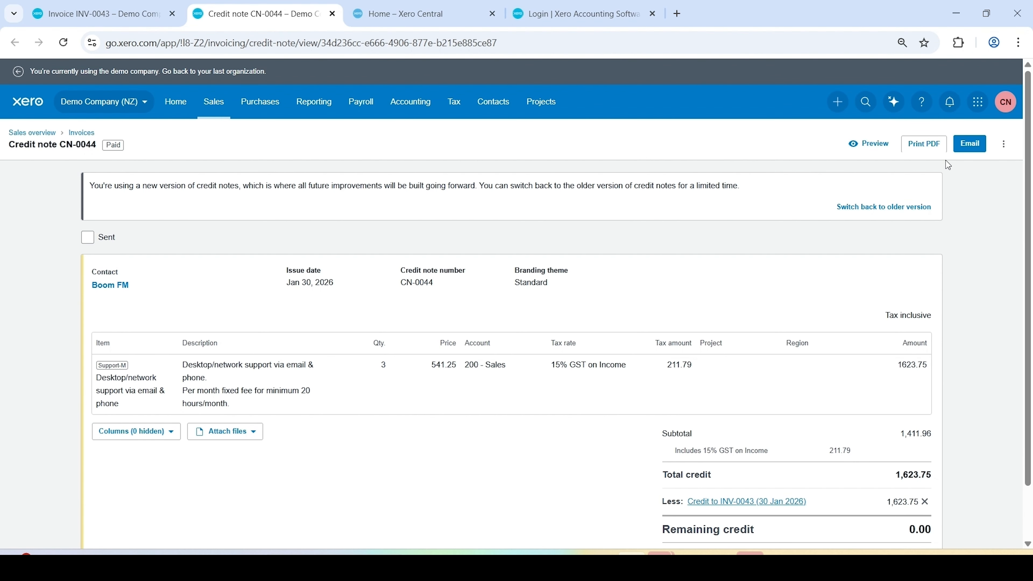
{"action": "left_click", "coordinate": [971, 146]}
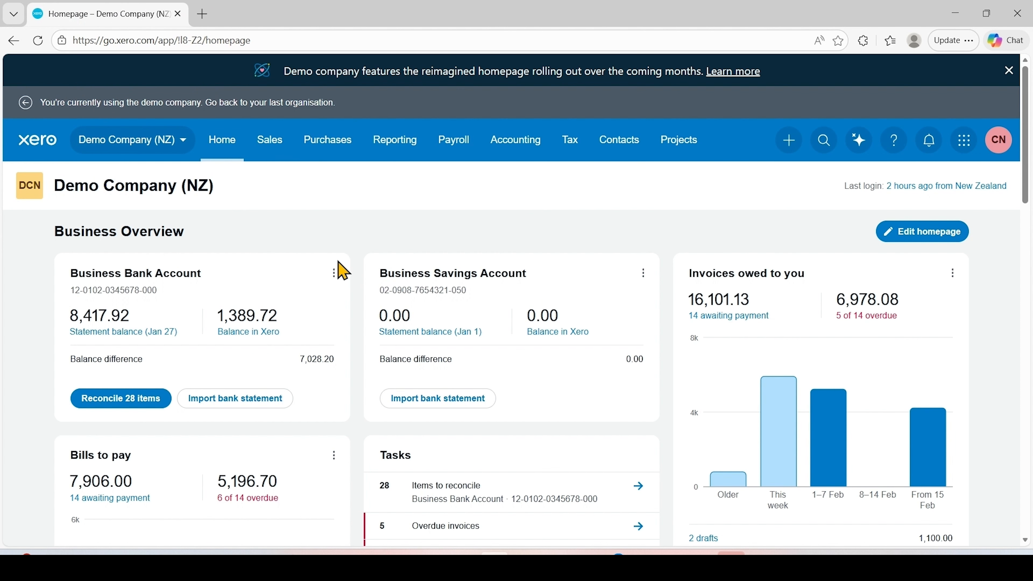
Step: Start a new blank credit note from the sales invoices list
{"action": "left_click", "coordinate": [273, 147]}
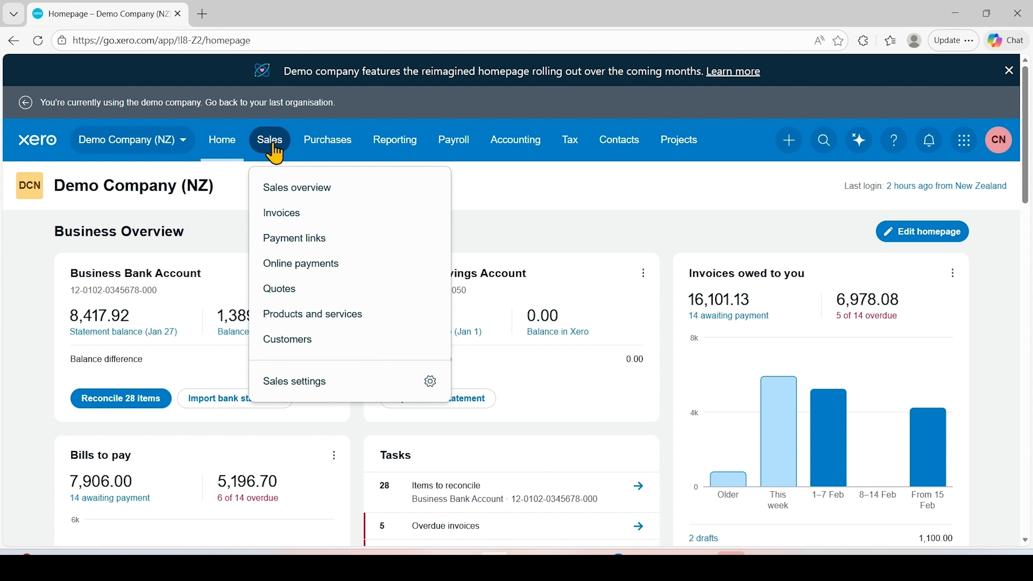
{"action": "left_click", "coordinate": [292, 212]}
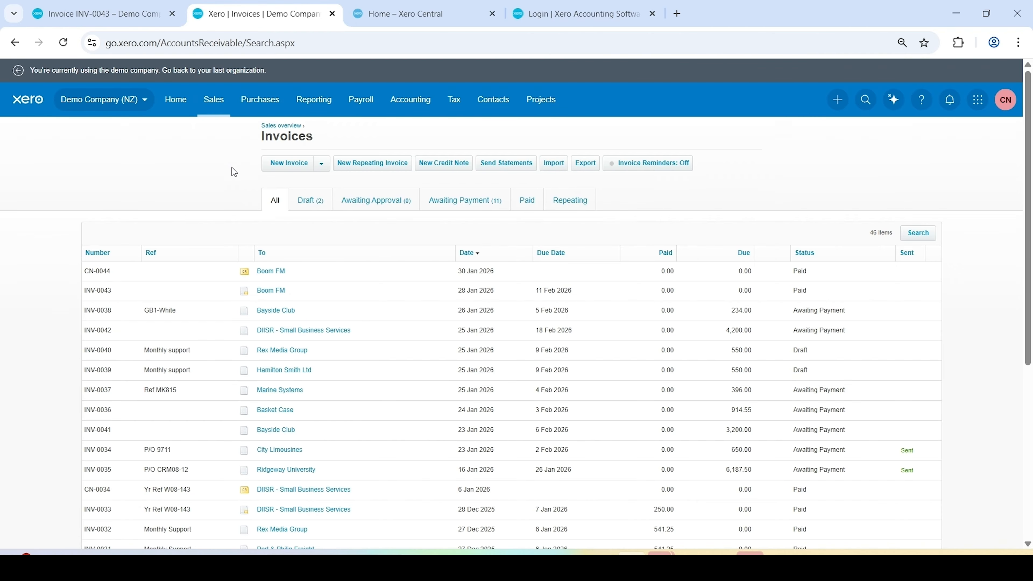
{"action": "left_click", "coordinate": [212, 102]}
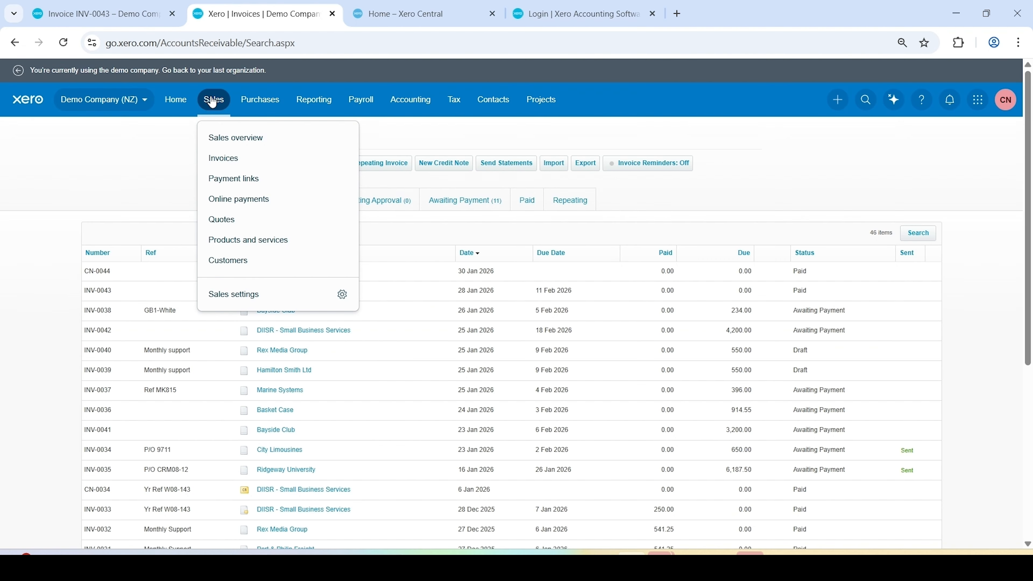
{"action": "left_click", "coordinate": [217, 170]}
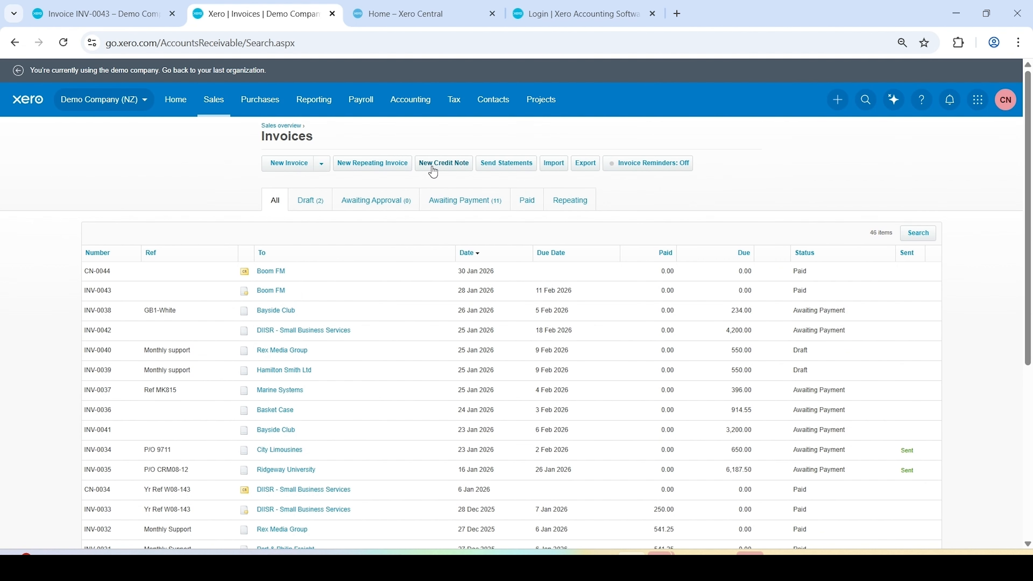
{"action": "left_click", "coordinate": [432, 171]}
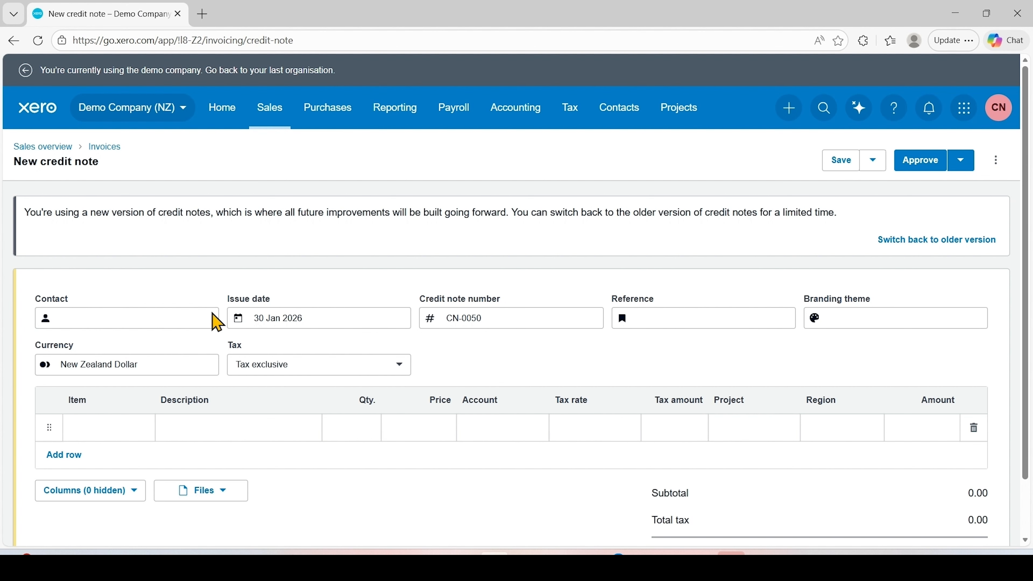
Step: Set the credit note's contact to Ridgeway University and its reference to INV-0150
{"action": "left_click", "coordinate": [158, 319]}
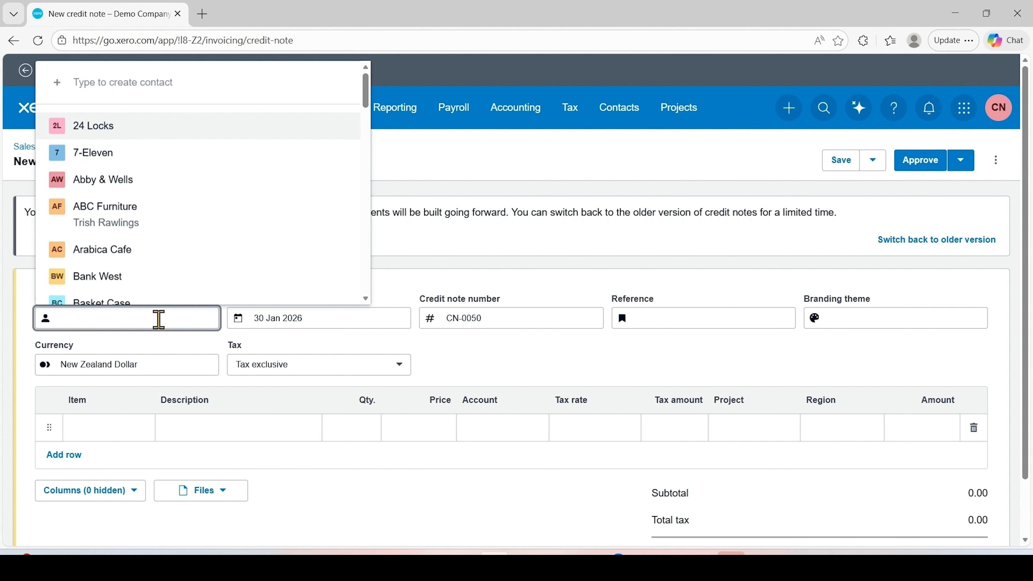
{"action": "type", "text": "ri"}
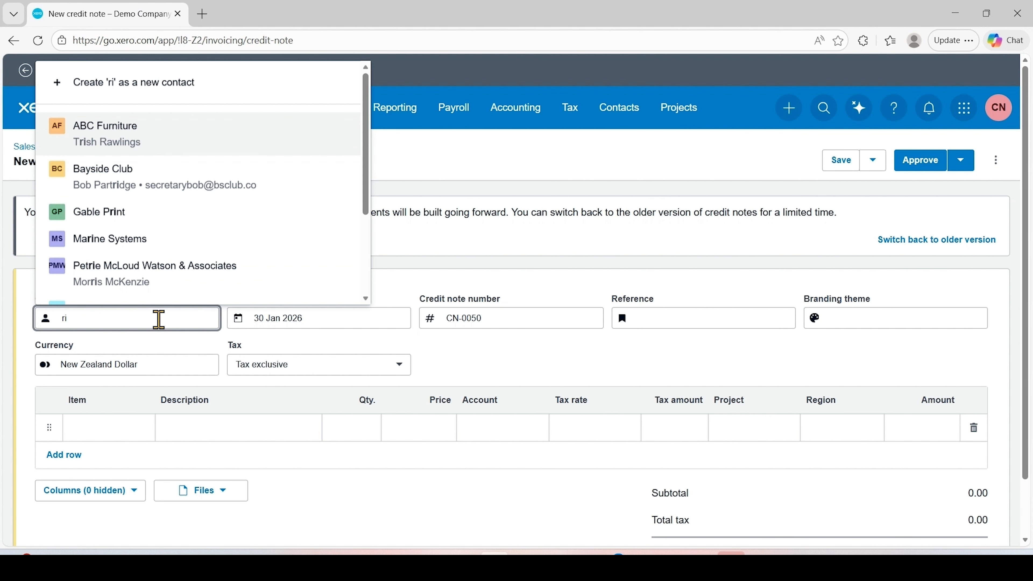
{"action": "type", "text": "d"}
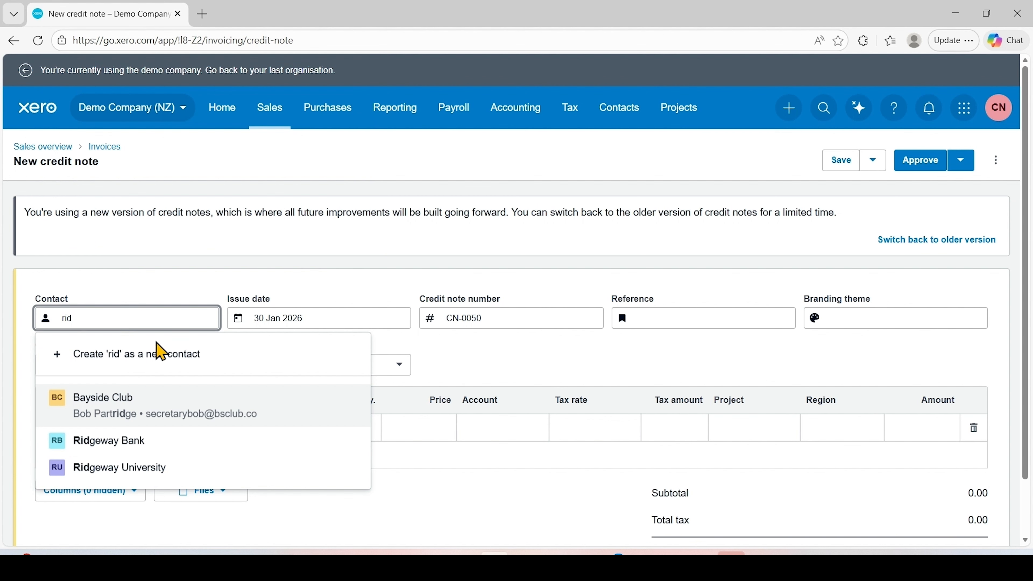
{"action": "left_click", "coordinate": [129, 467]}
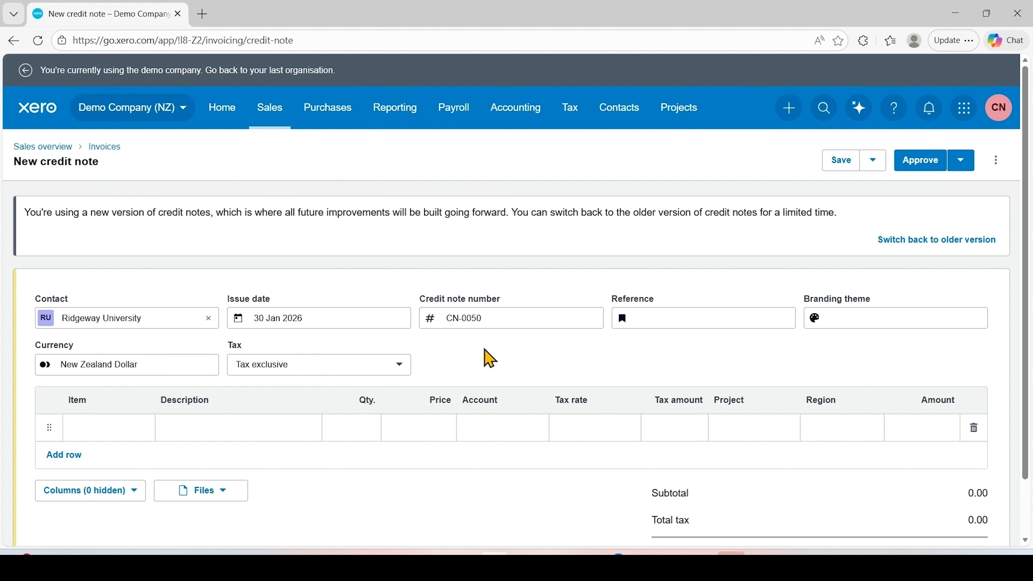
{"action": "left_click", "coordinate": [638, 318]}
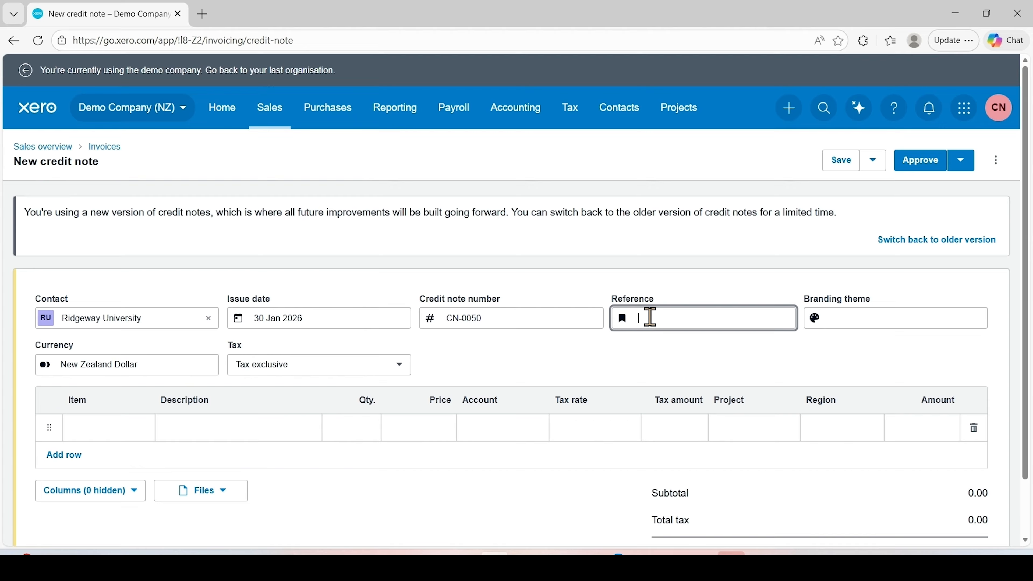
{"action": "type", "text": "INV-0150"}
Step: Fill the first line item with the description "Chairs returns", quantity 2 and price 75.00
{"action": "scroll", "coordinate": [237, 351], "scroll_direction": "down", "scroll_amount": 1}
{"action": "left_click", "coordinate": [203, 361]}
{"action": "type", "text": "Chairs return"}
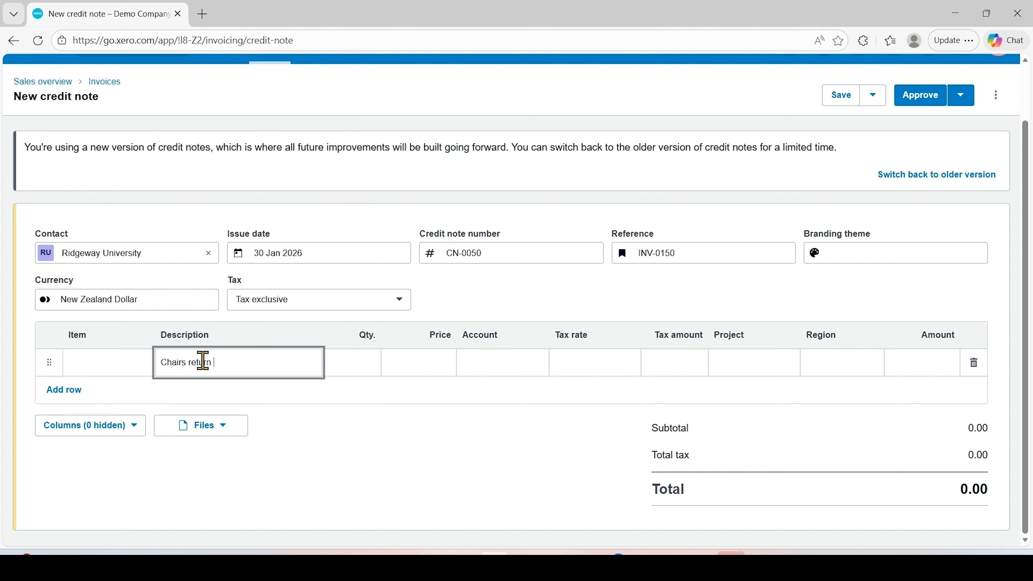
{"action": "key", "text": "Tab"}
{"action": "left_click", "coordinate": [203, 362]}
{"action": "type", "text": "s"}
{"action": "key", "text": "Tab"}
{"action": "type", "text": "2"}
{"action": "key", "text": "Tab"}
{"action": "type", "text": "7"}
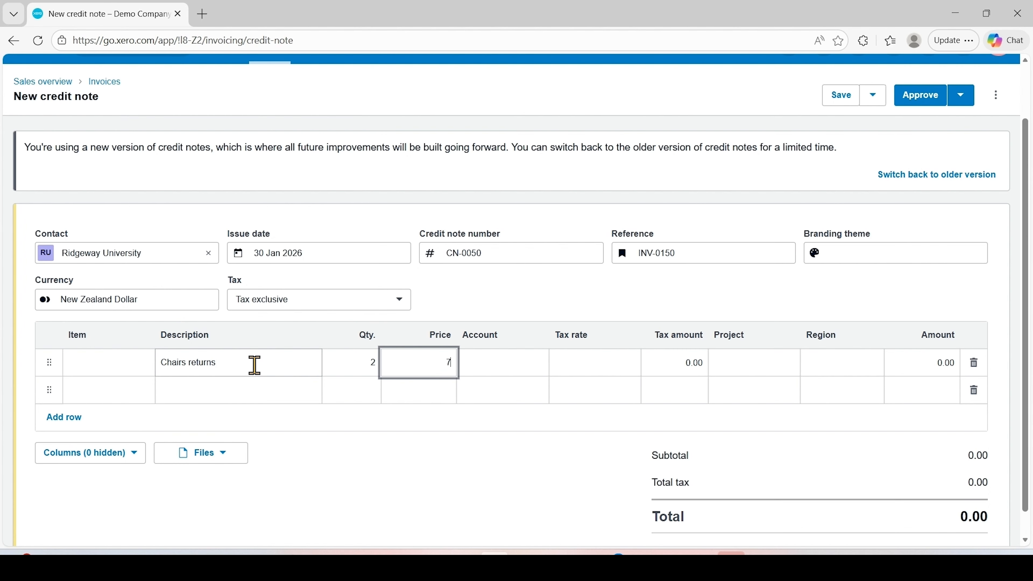
{"action": "type", "text": "5"}
{"action": "key", "text": "Tab"}
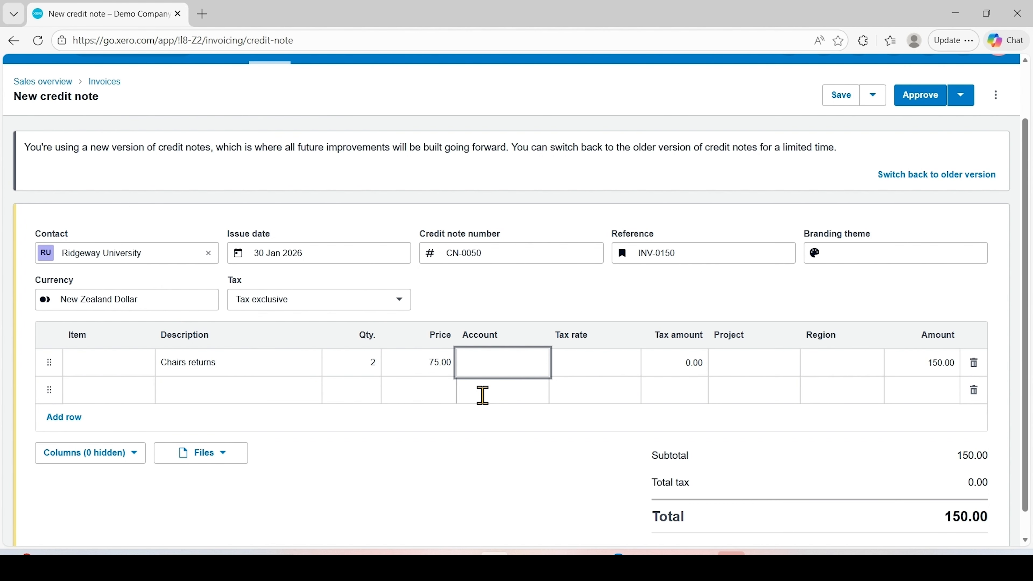
Step: Assign the line item to the 200 - Sales account and approve the credit note
{"action": "type", "text": "sa"}
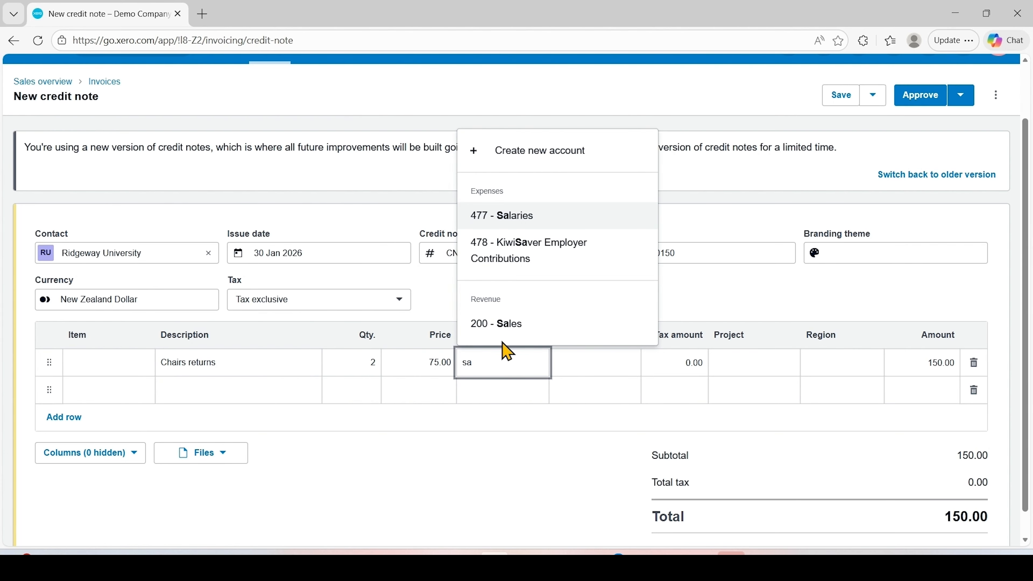
{"action": "left_click", "coordinate": [504, 324]}
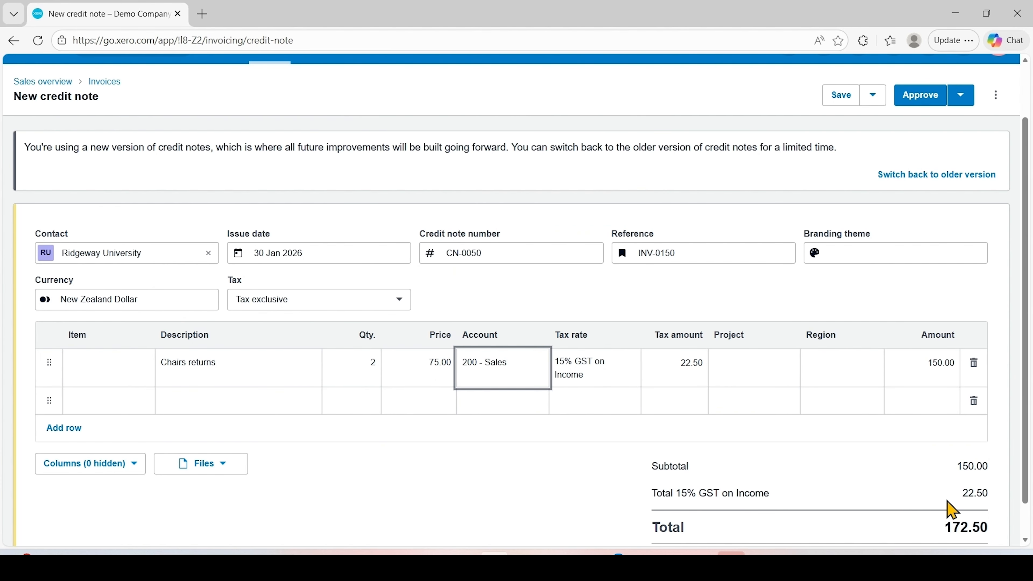
{"action": "scroll", "coordinate": [968, 516], "scroll_direction": "down", "scroll_amount": 1}
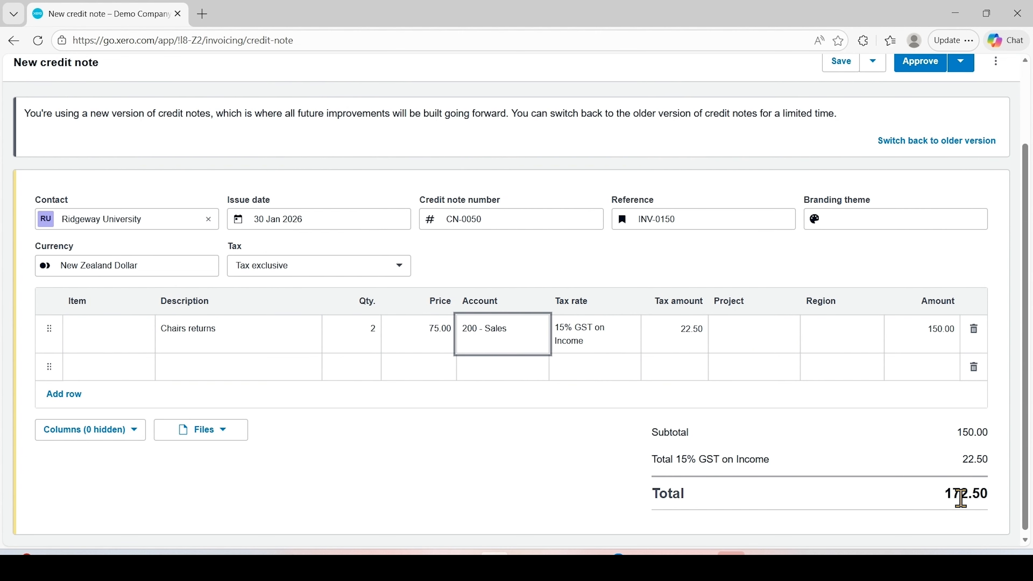
{"action": "scroll", "coordinate": [963, 505], "scroll_direction": "up", "scroll_amount": 2}
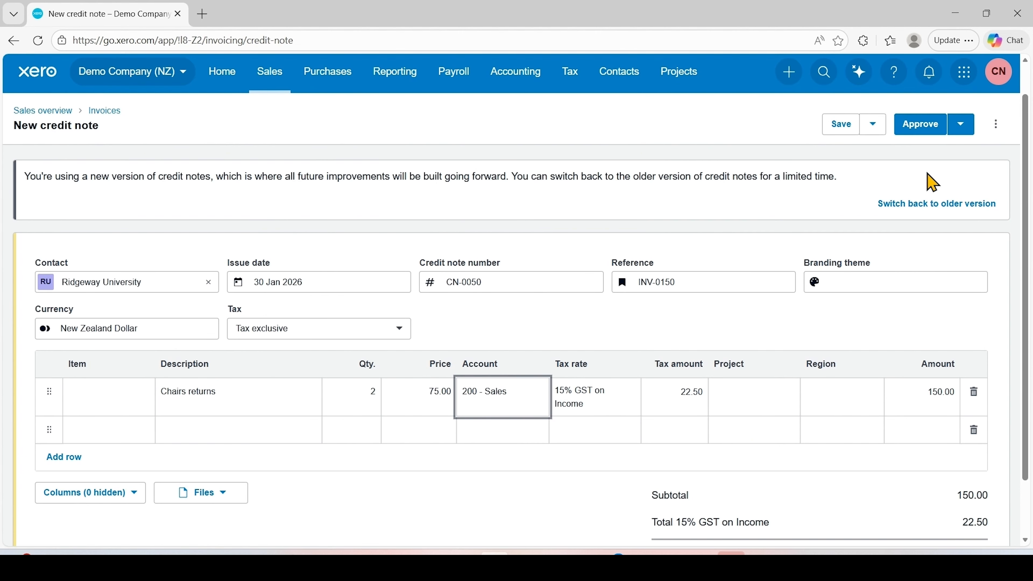
{"action": "left_click", "coordinate": [920, 126]}
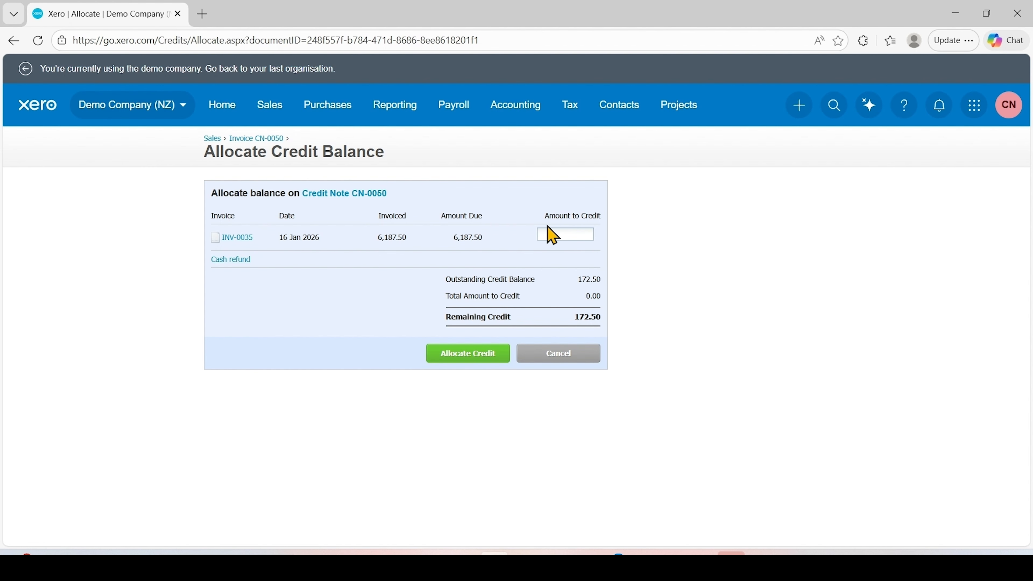
Step: Allocate 172.50 of the credit balance to invoice INV-0035
{"action": "left_click", "coordinate": [578, 234]}
{"action": "type", "text": "172.50"}
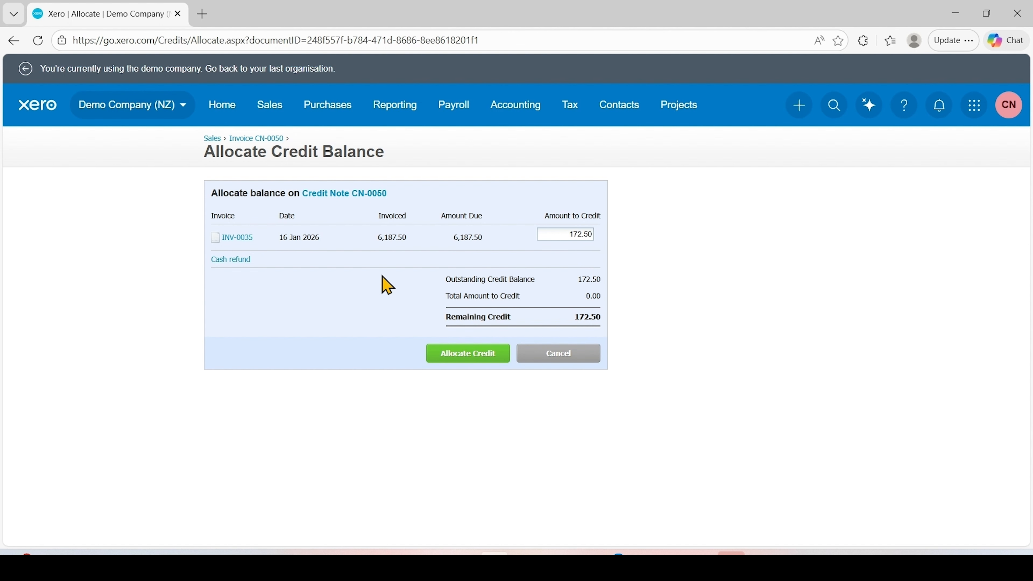
{"action": "left_click", "coordinate": [468, 354]}
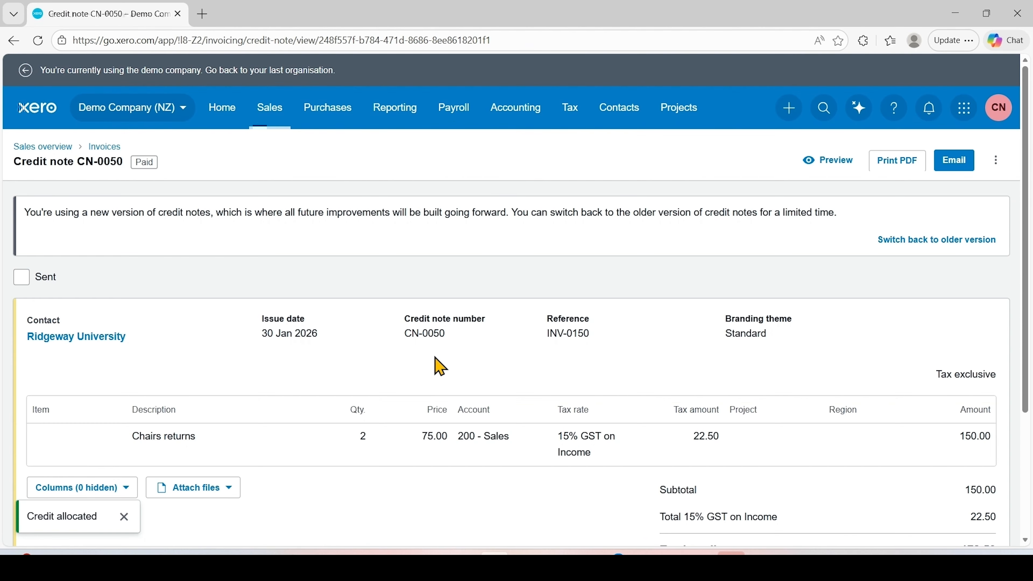
Step: Open the credited invoice INV-0035 from the credit note's allocation entry
{"action": "scroll", "coordinate": [435, 362], "scroll_direction": "down", "scroll_amount": 3}
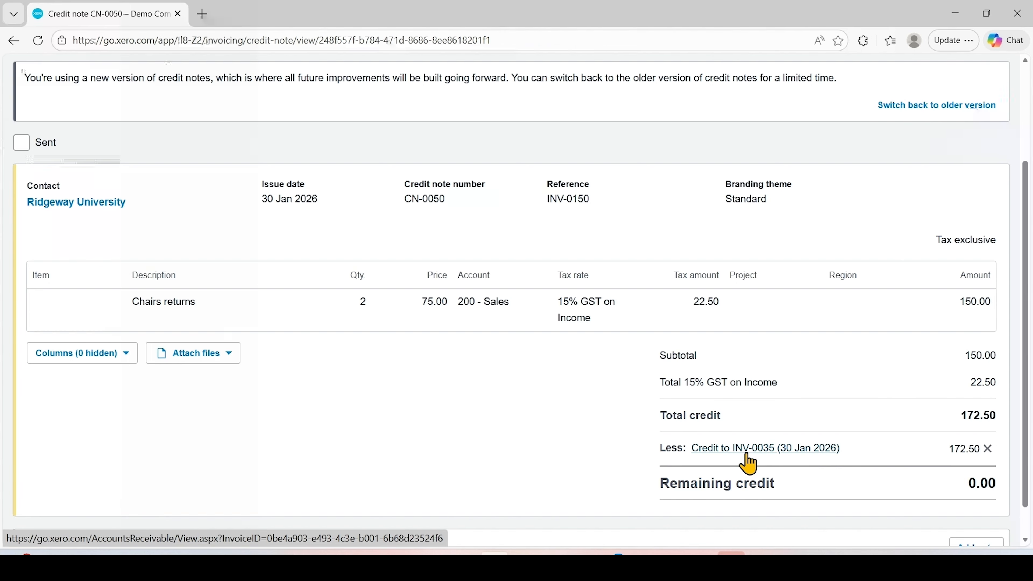
{"action": "left_click", "coordinate": [747, 455]}
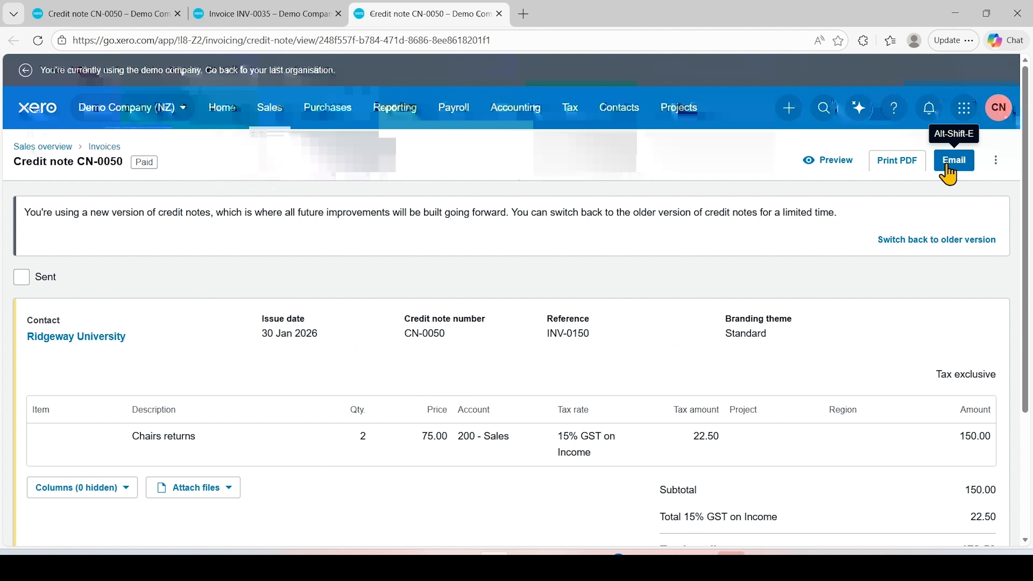